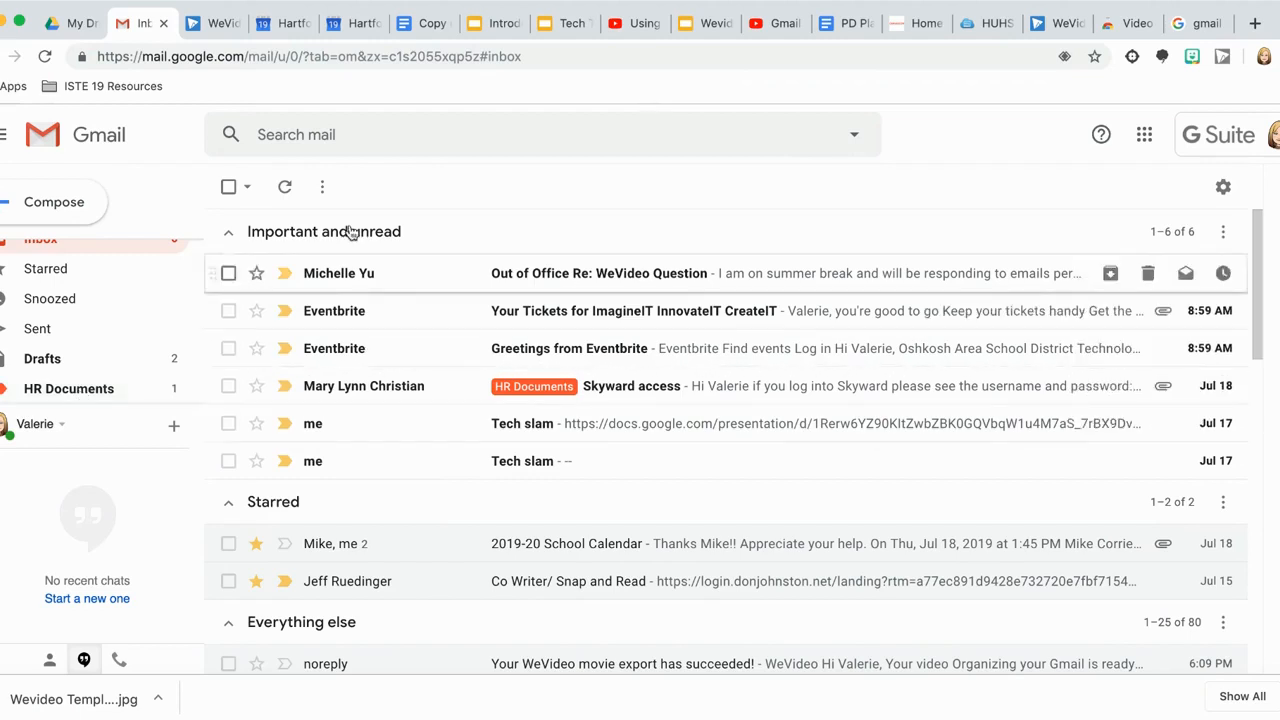
- Create a new label named Conference Information for the "Greetings from Eventbrite" email
{"action": "left_click", "coordinate": [228, 349]}
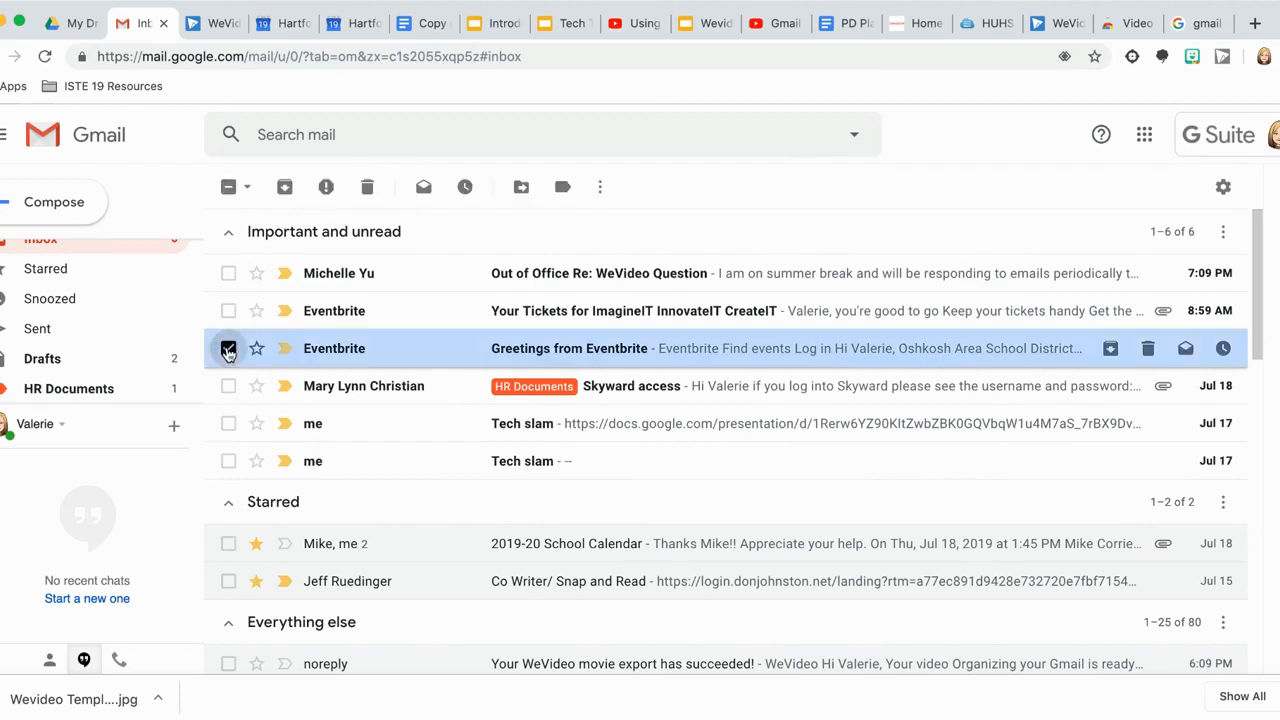
{"action": "left_click", "coordinate": [563, 189]}
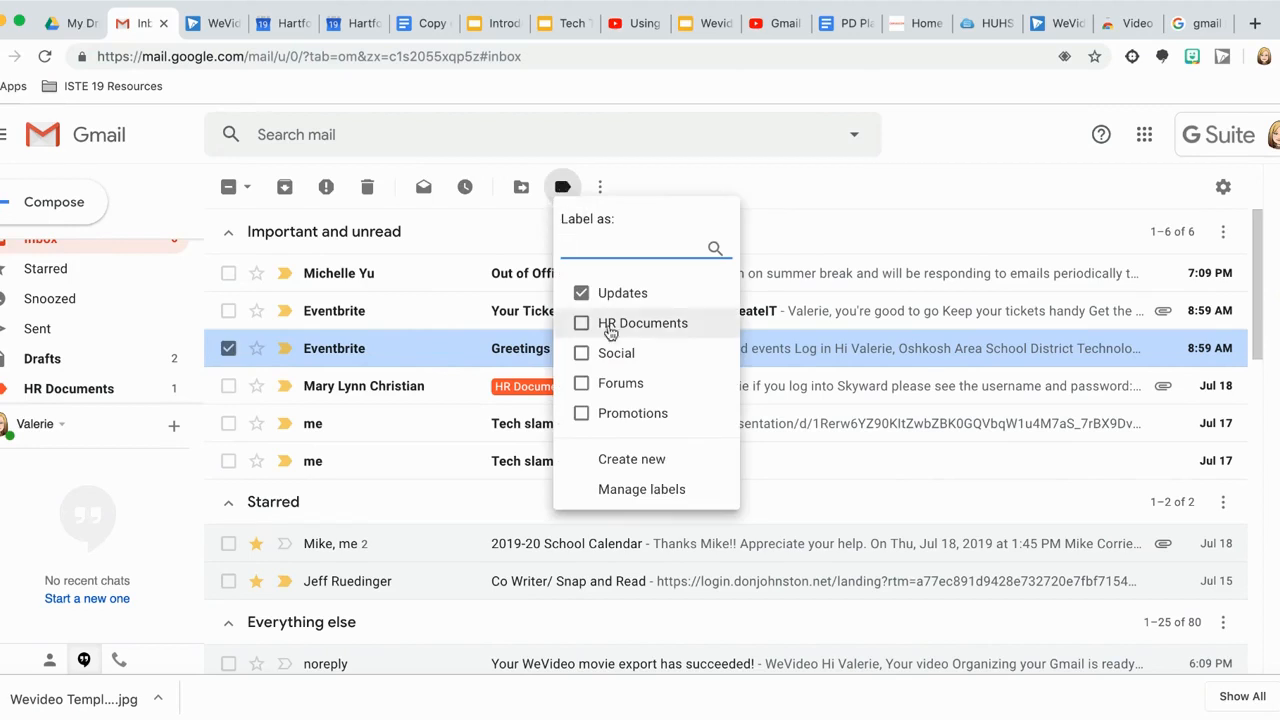
{"action": "left_click", "coordinate": [617, 461]}
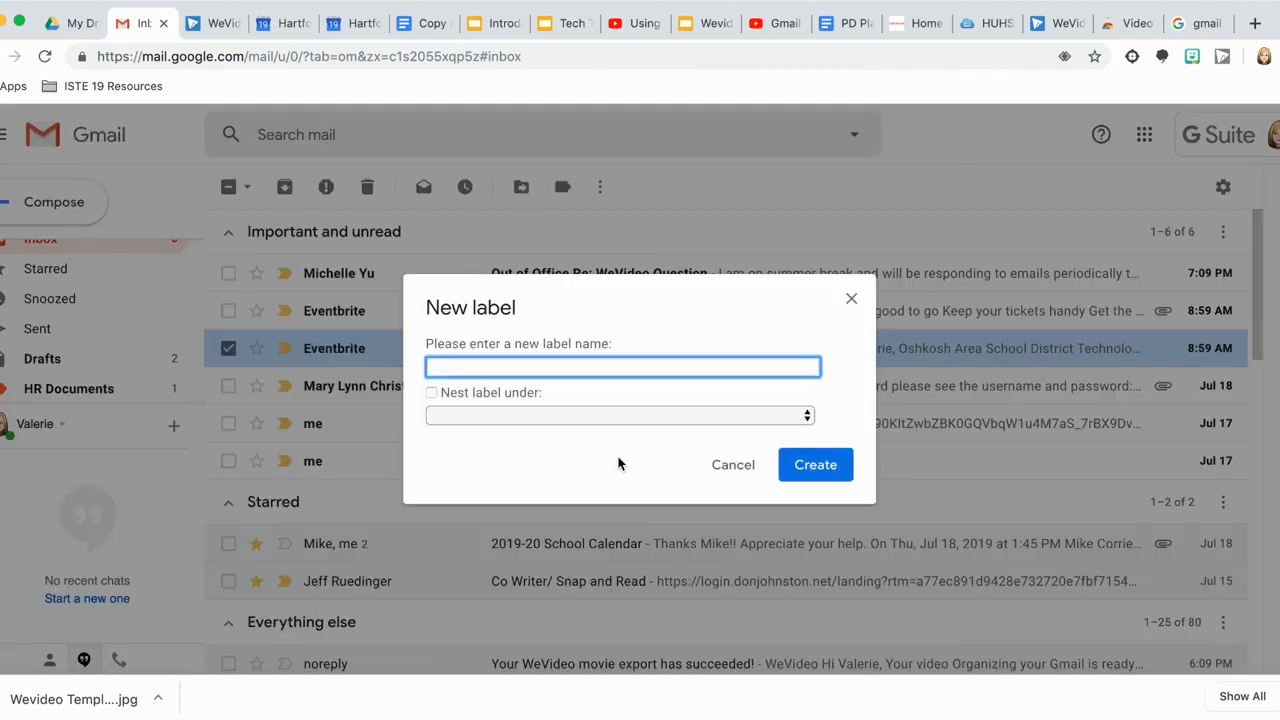
{"action": "type", "text": "Conference Information"}
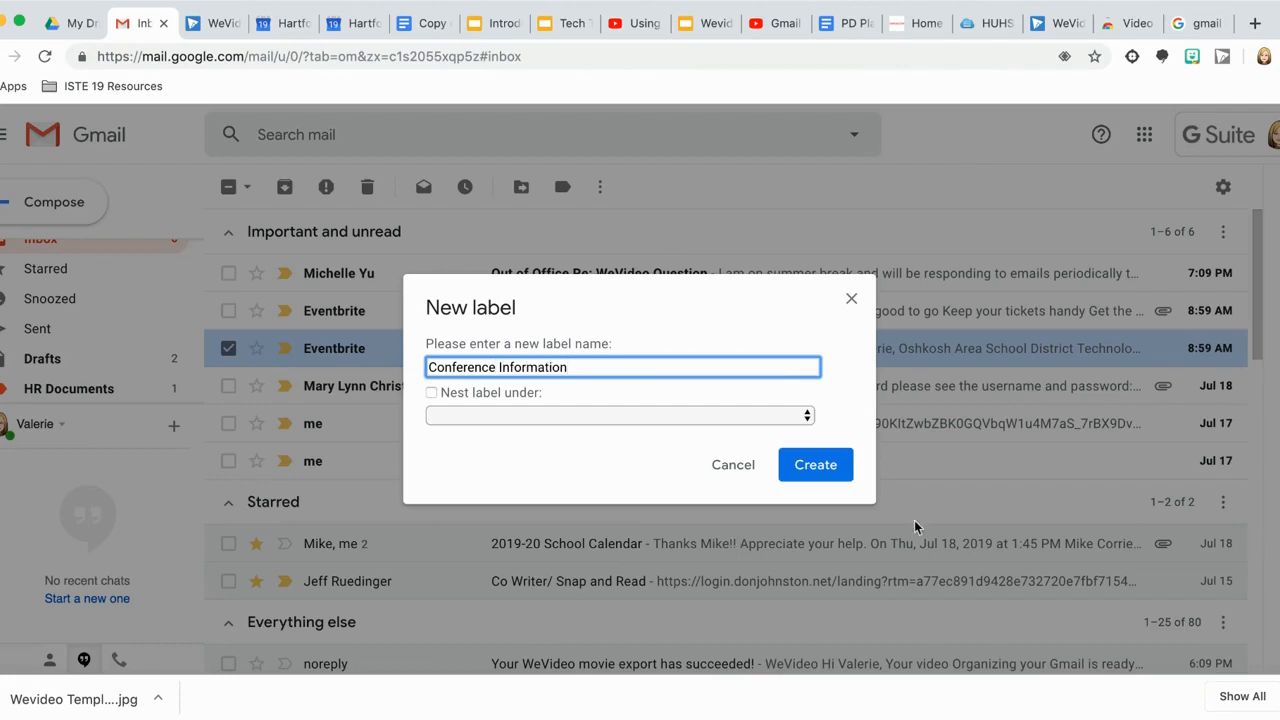
{"action": "left_click", "coordinate": [811, 472]}
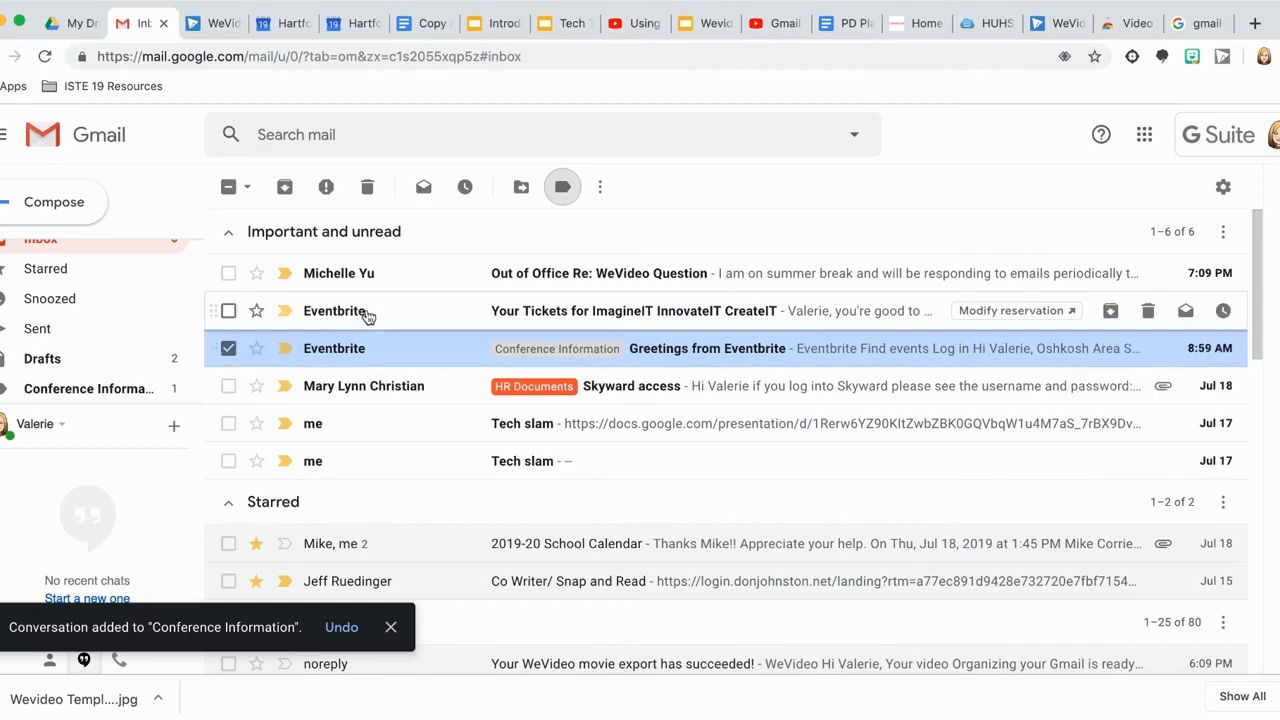
- Apply the Conference Information label to the "Your Tickets for ImagineIT InnovateIT CreateIT" email as well
{"action": "left_click", "coordinate": [554, 314]}
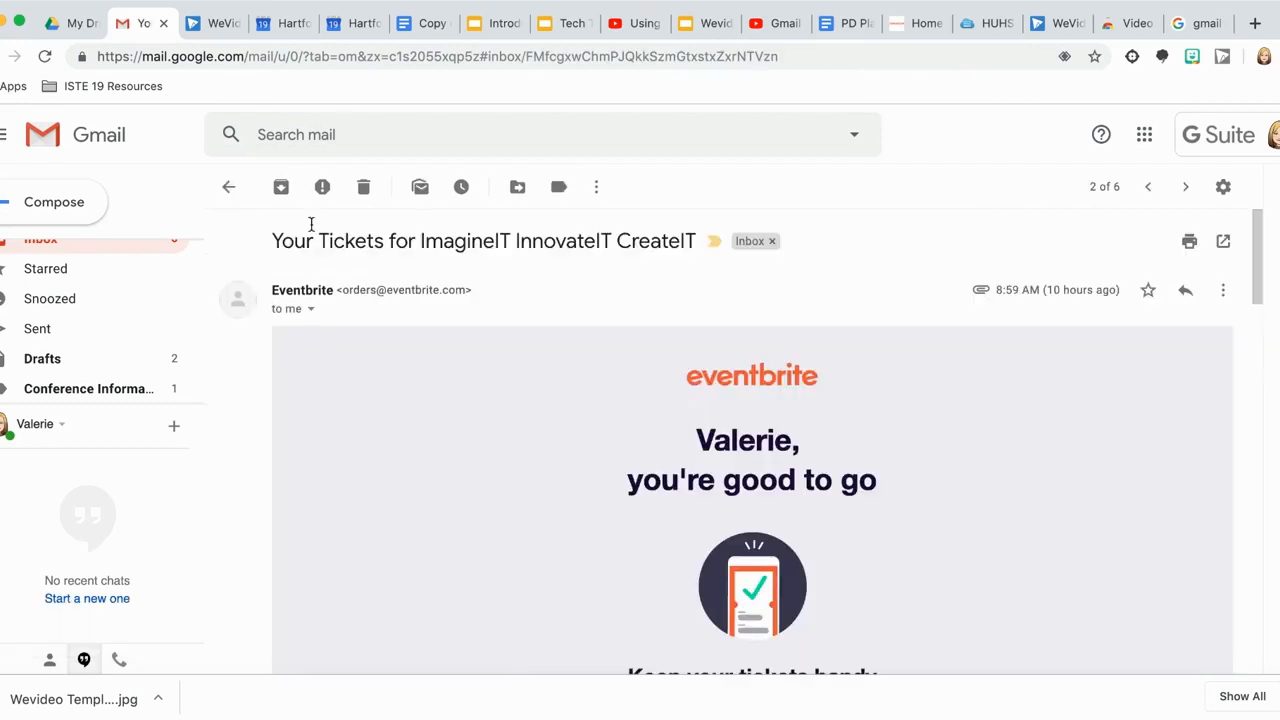
{"action": "left_click", "coordinate": [229, 187]}
{"action": "left_click", "coordinate": [228, 311]}
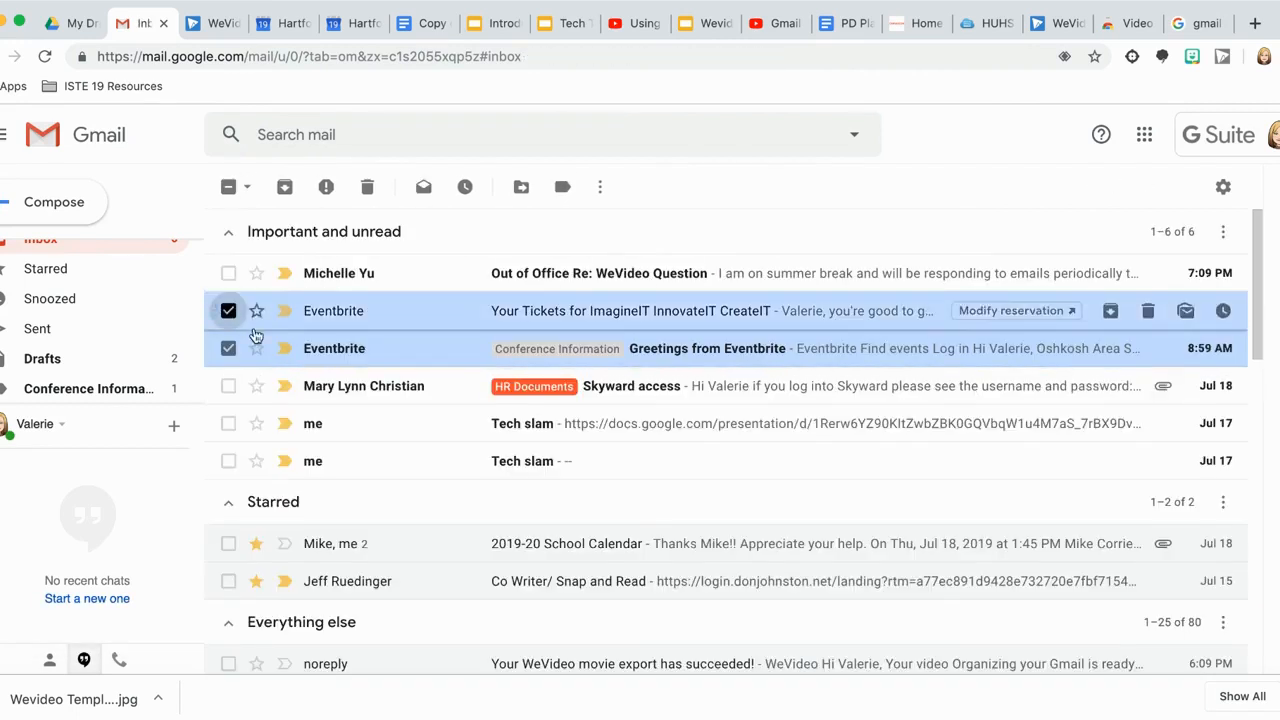
{"action": "left_click", "coordinate": [562, 187]}
{"action": "left_click", "coordinate": [614, 320]}
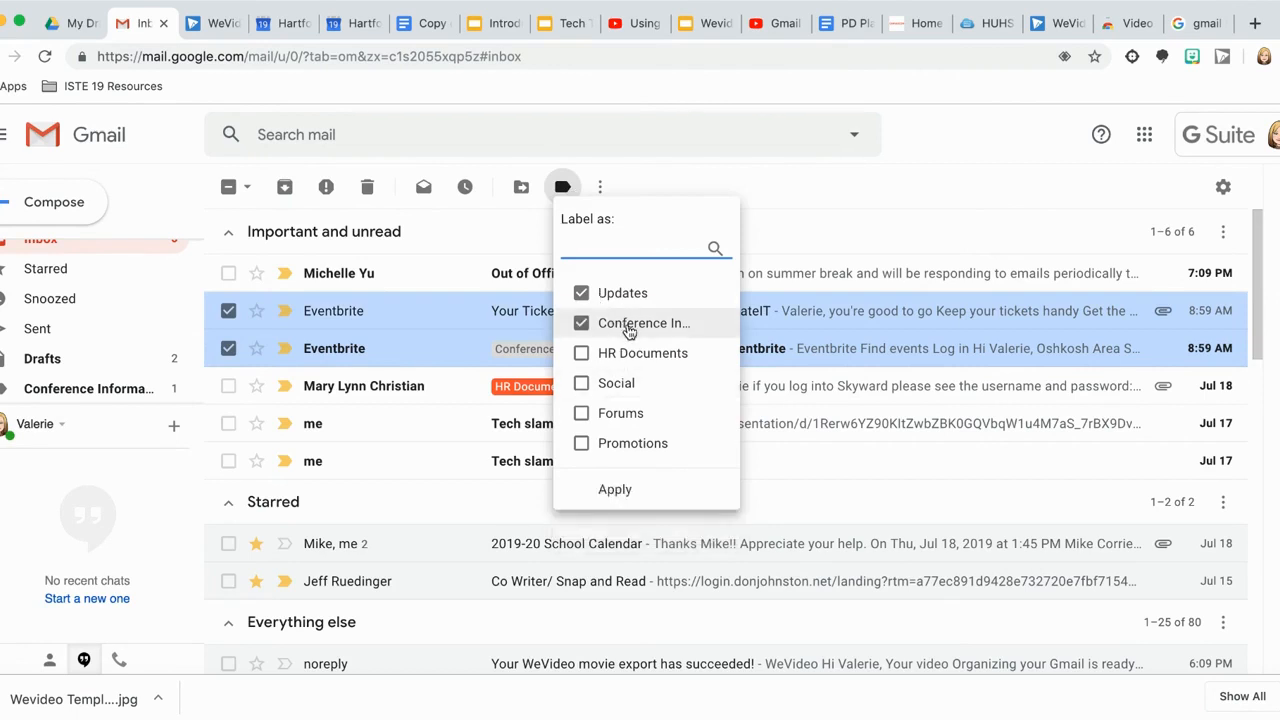
{"action": "left_click", "coordinate": [615, 489]}
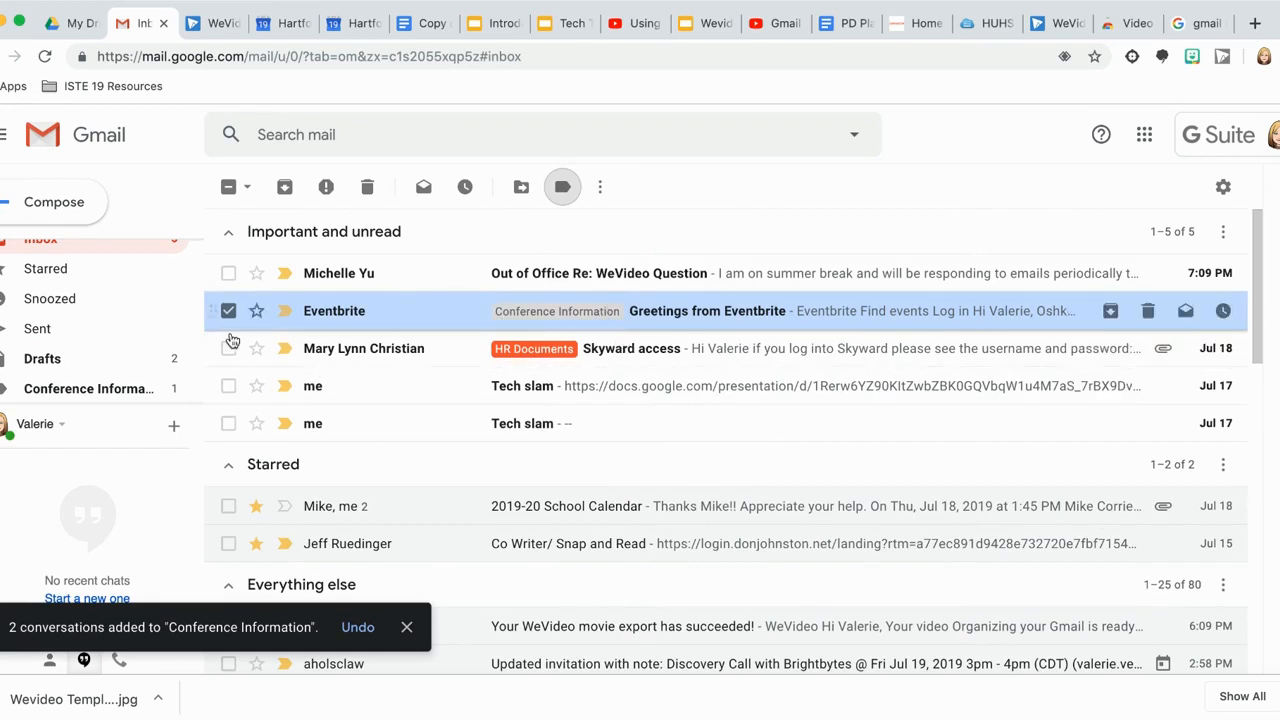
- Show the emails labelled Conference Information and set that label's color to dark green
{"action": "scroll", "coordinate": [94, 386], "scroll_direction": "down", "scroll_amount": 2}
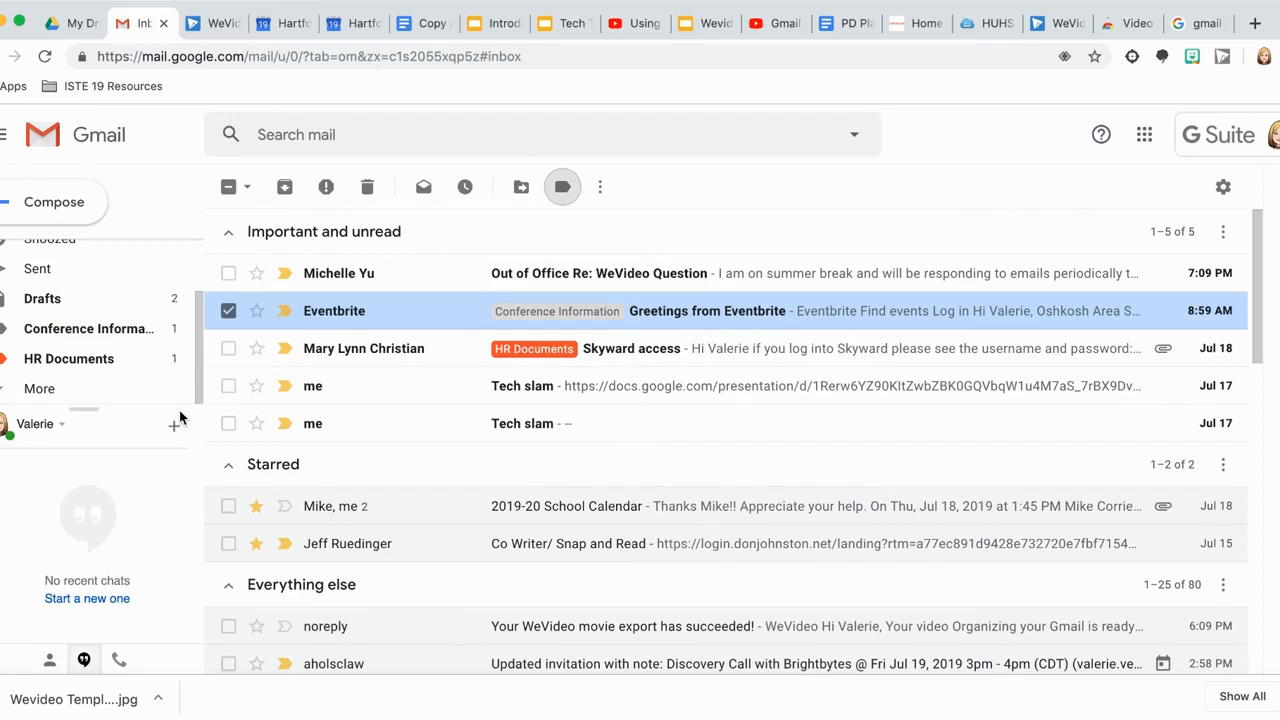
{"action": "left_click", "coordinate": [140, 330]}
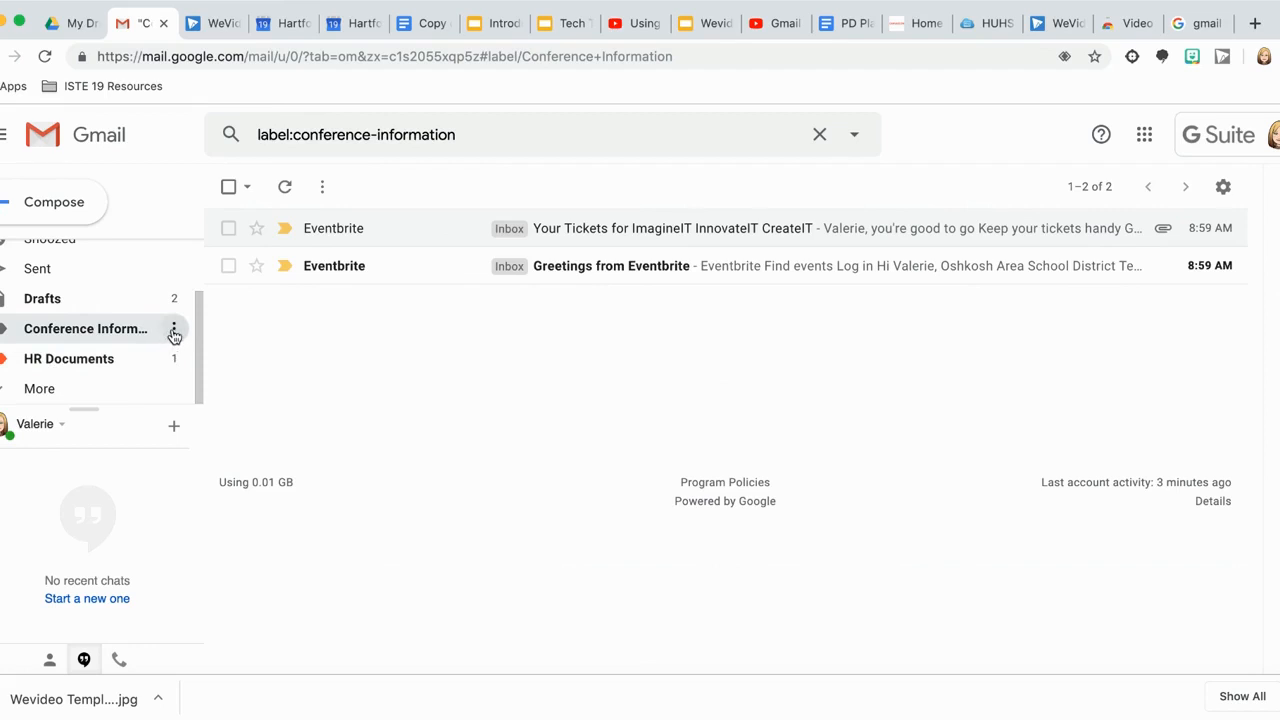
{"action": "left_click", "coordinate": [174, 333]}
{"action": "mouse_move", "coordinate": [171, 332]}
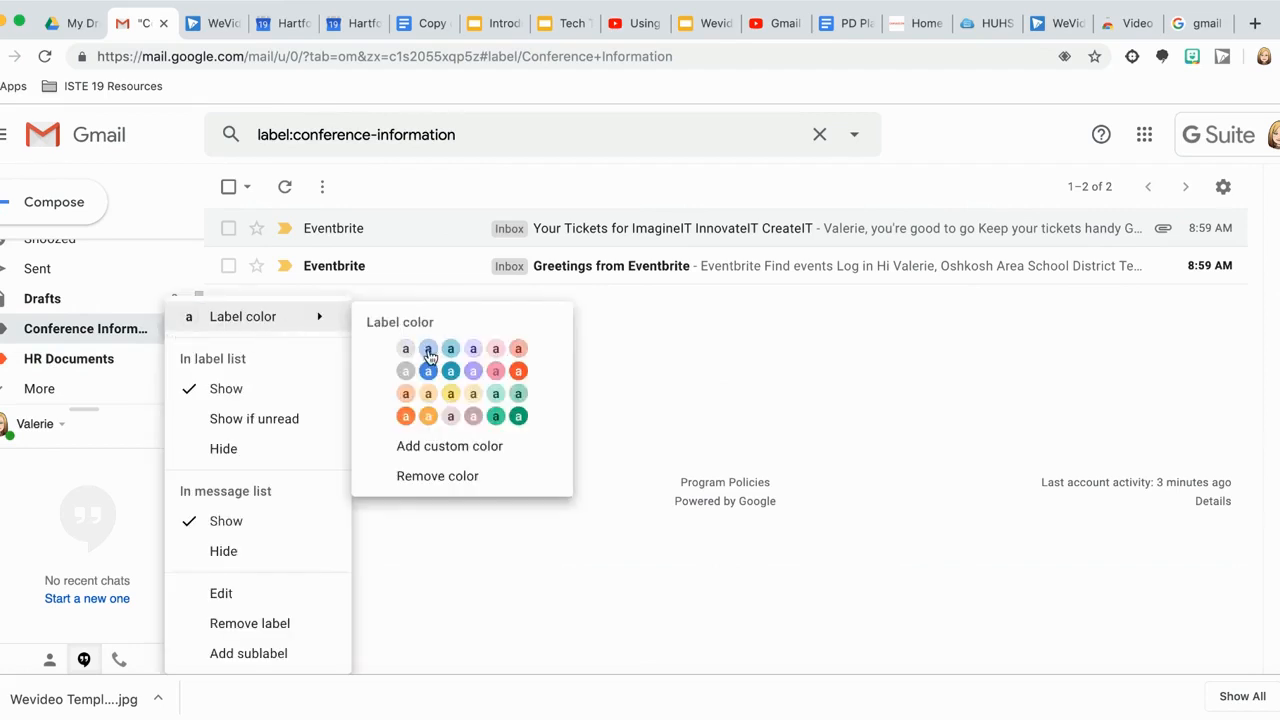
{"action": "left_click", "coordinate": [519, 419]}
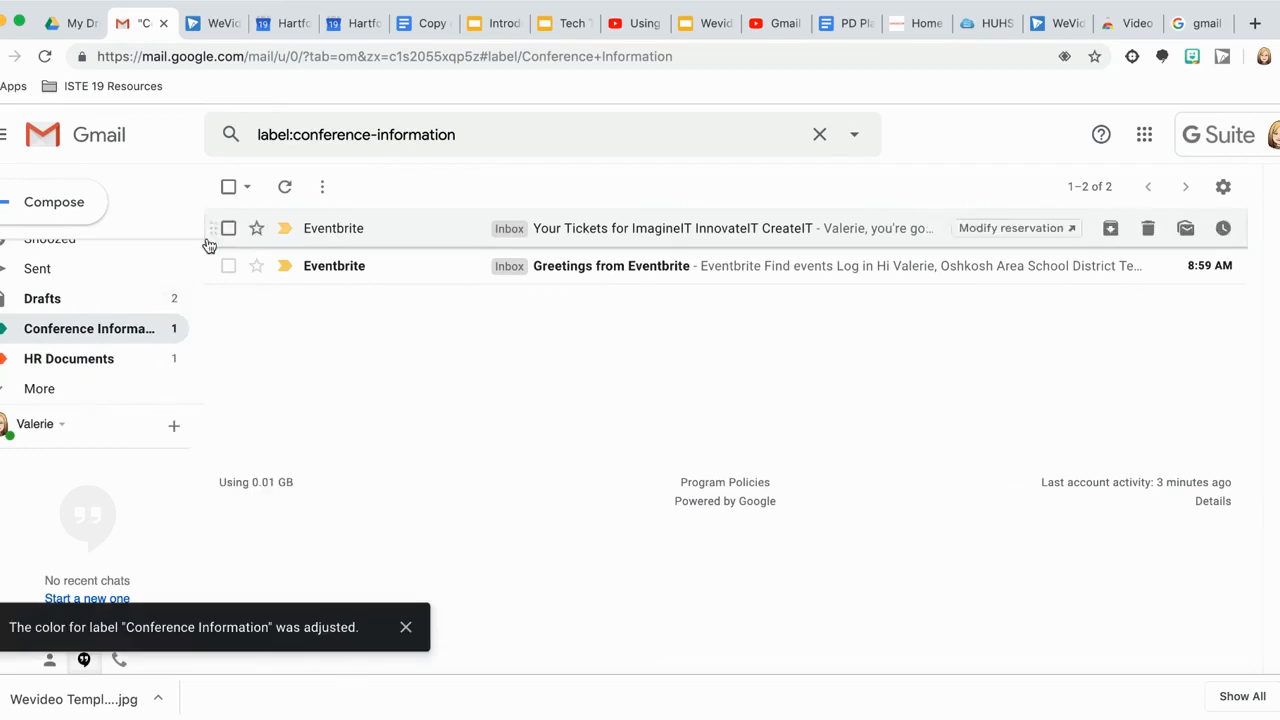
- Return to the inbox and add a new label named District Office to the "Skyward access" email
{"action": "scroll", "coordinate": [57, 265], "scroll_direction": "up", "scroll_amount": 3}
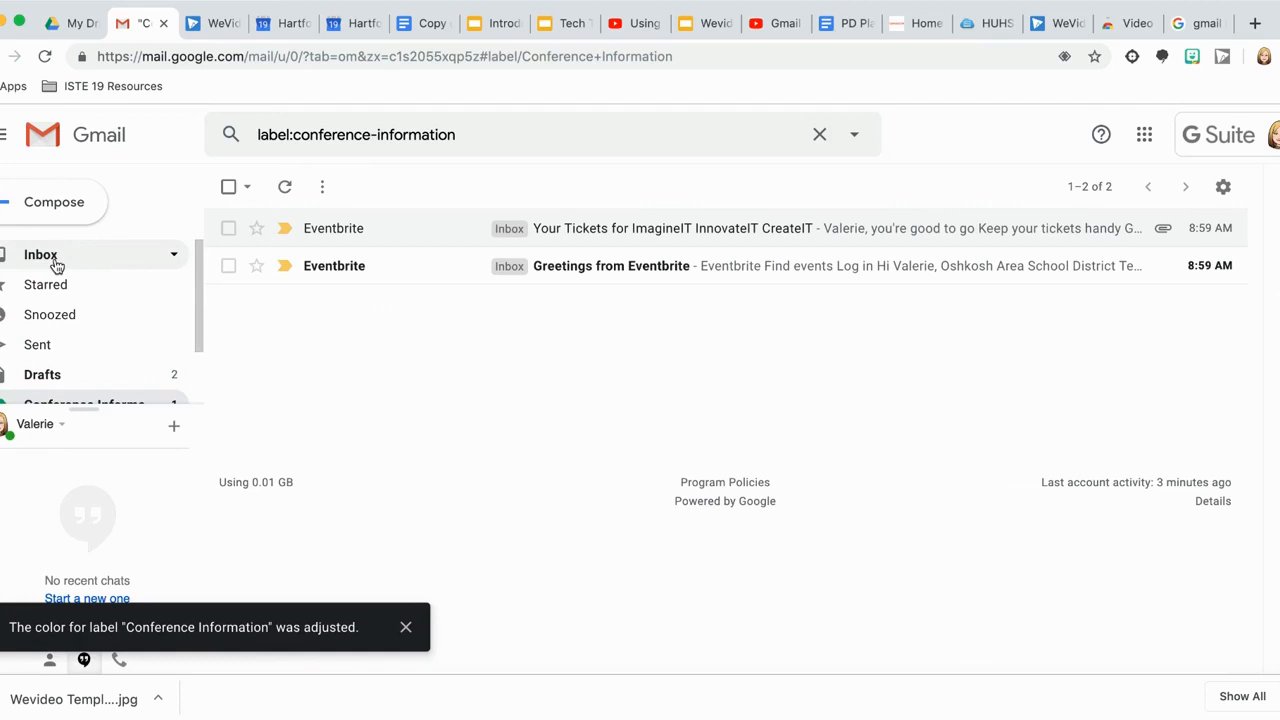
{"action": "left_click", "coordinate": [55, 258]}
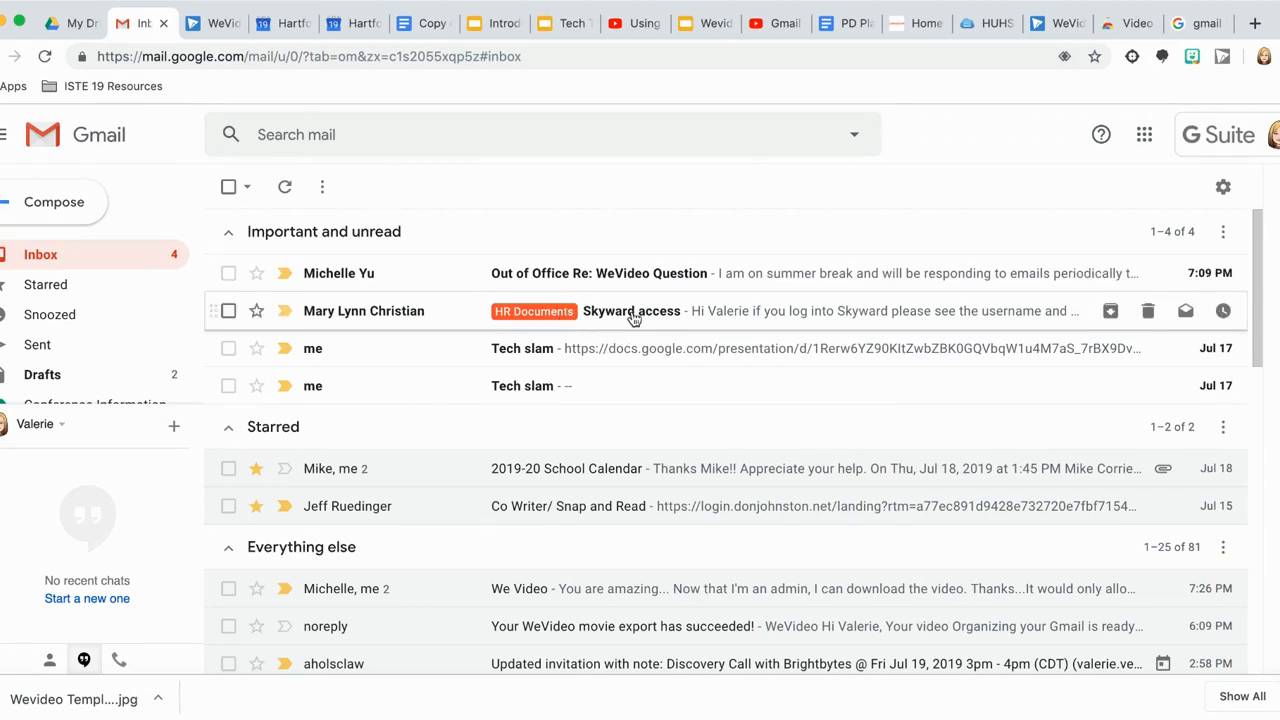
{"action": "left_click", "coordinate": [228, 311]}
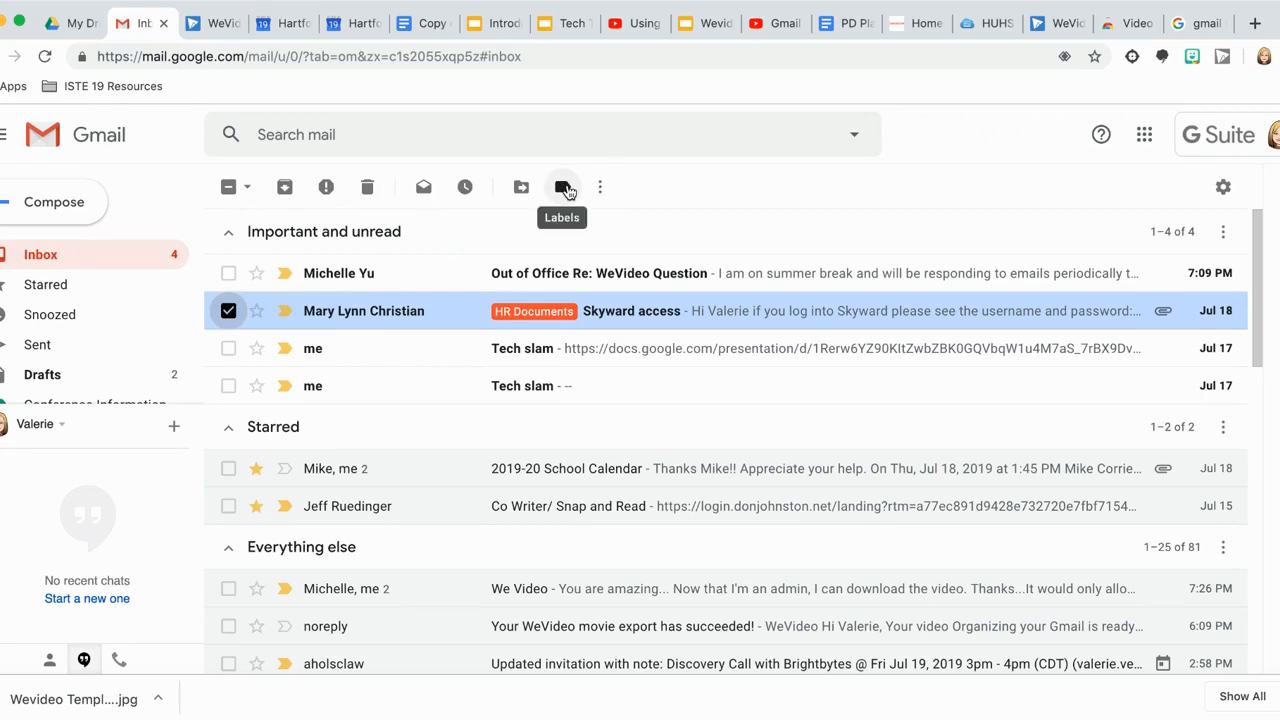
{"action": "left_click", "coordinate": [563, 188]}
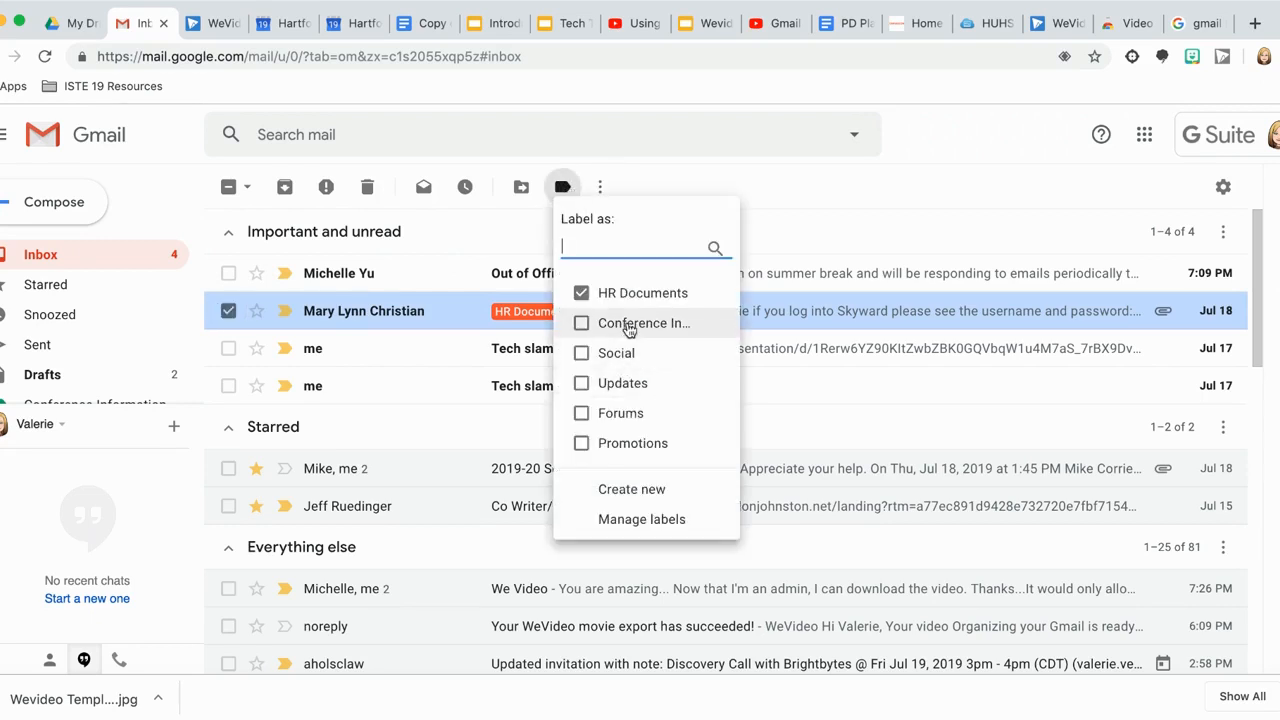
{"action": "left_click", "coordinate": [620, 491]}
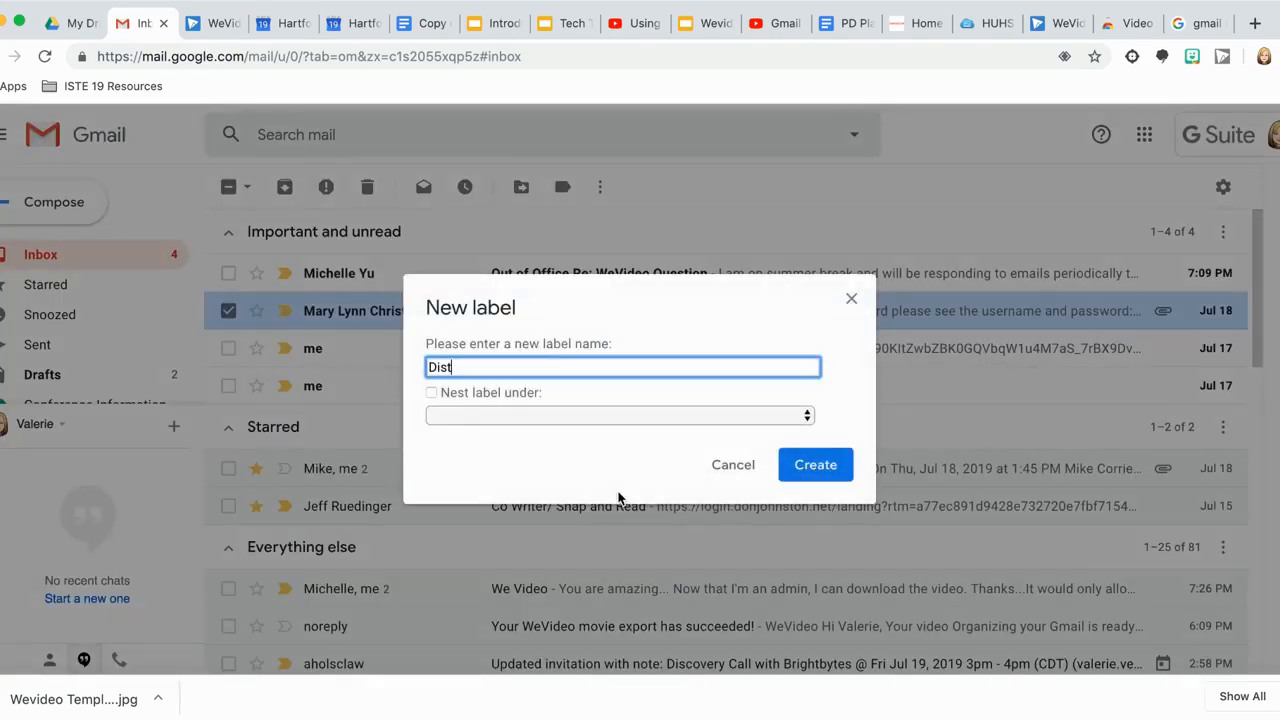
{"action": "type", "text": "District Ofdfice"}
{"action": "left_click", "coordinate": [827, 463]}
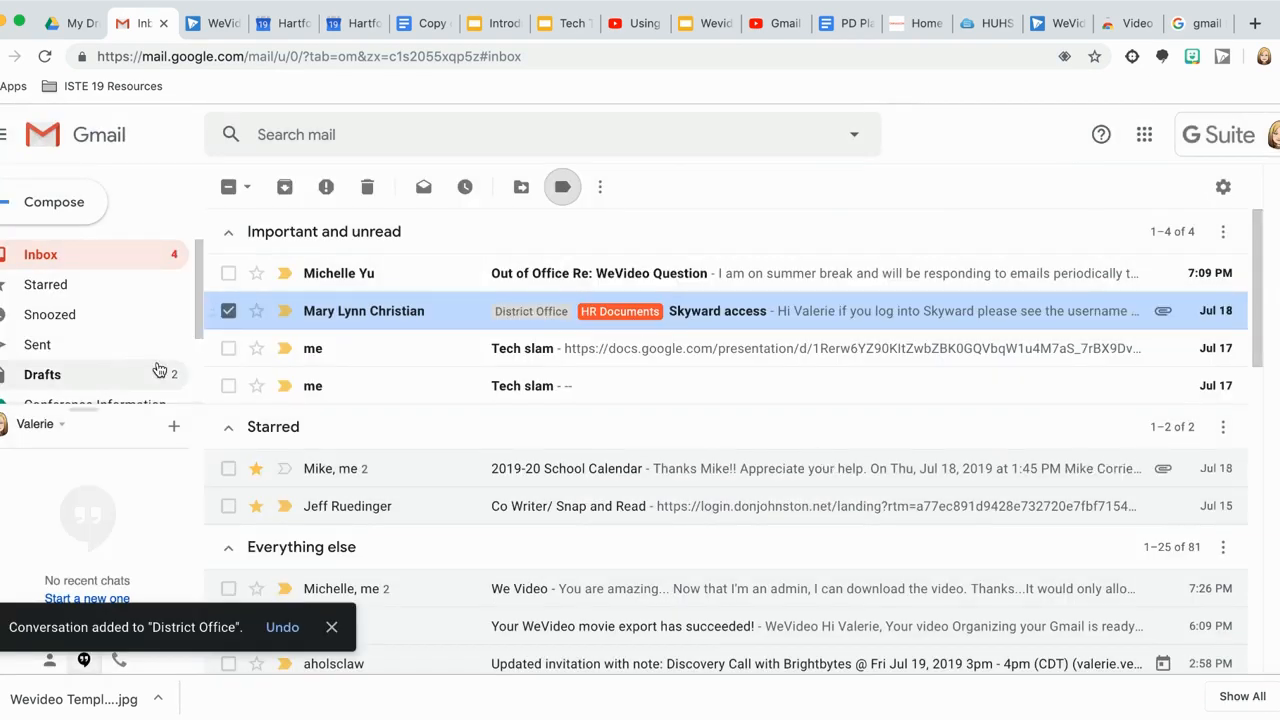
- Set the District Office label's color to purple
{"action": "scroll", "coordinate": [159, 369], "scroll_direction": "down", "scroll_amount": 2}
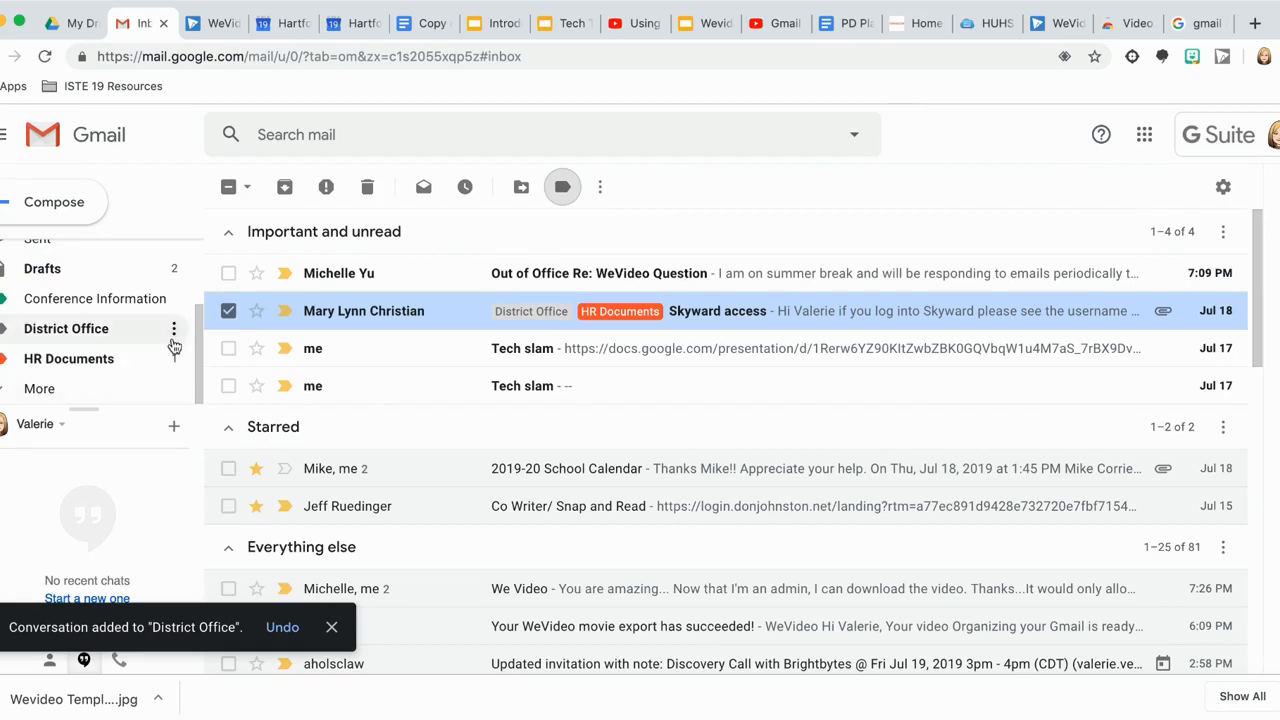
{"action": "left_click", "coordinate": [176, 332]}
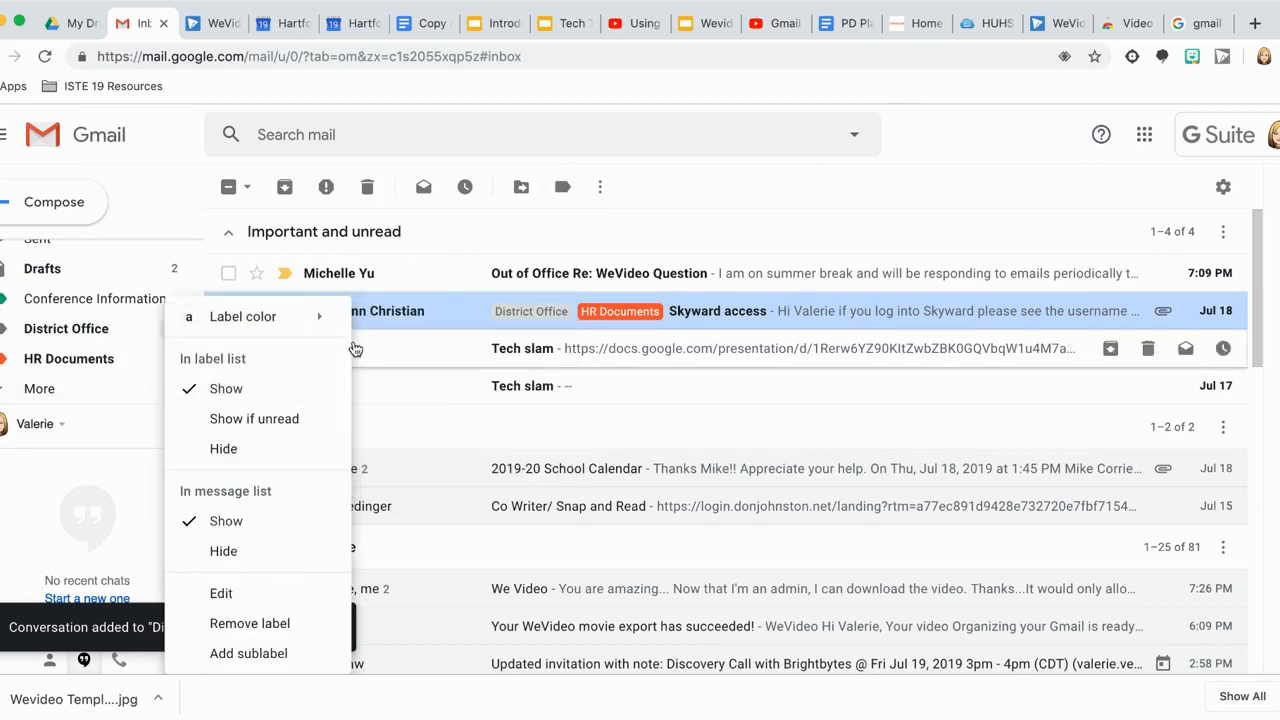
{"action": "mouse_move", "coordinate": [294, 326]}
{"action": "left_click", "coordinate": [473, 371]}
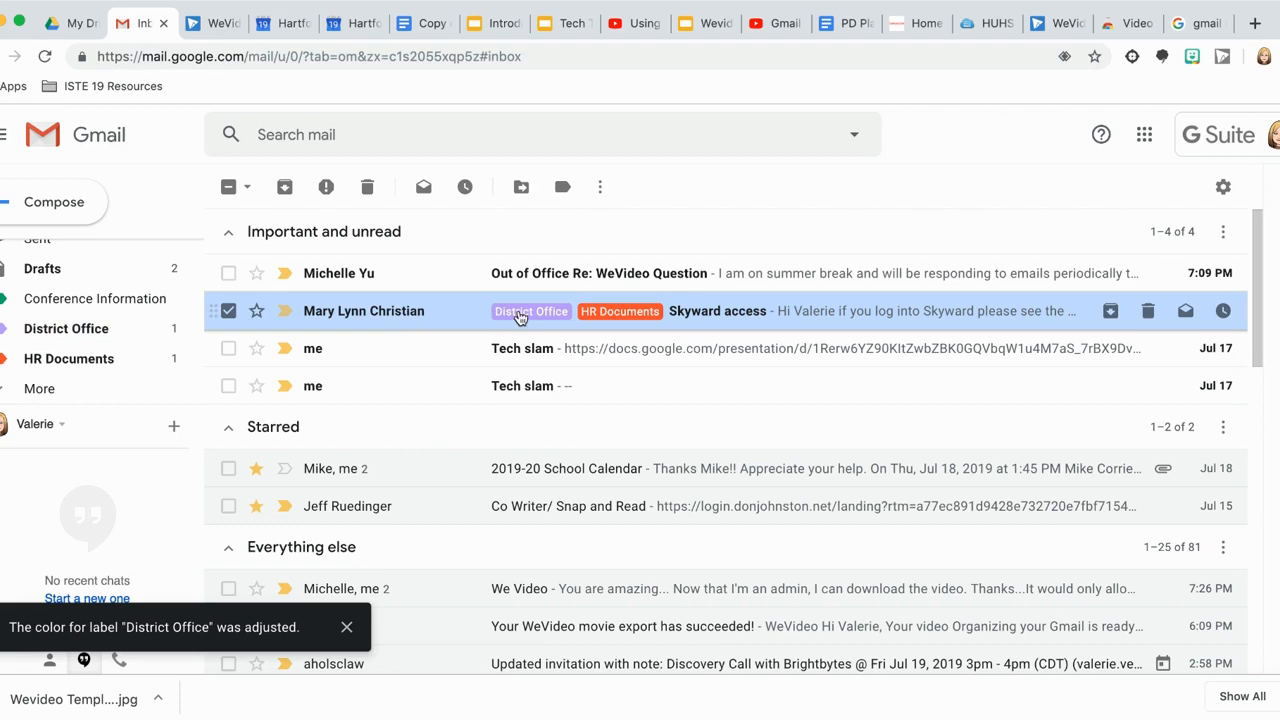
- Remove the District Office label from the opened "Skyward access" email and return to the inbox
{"action": "left_click", "coordinate": [412, 311]}
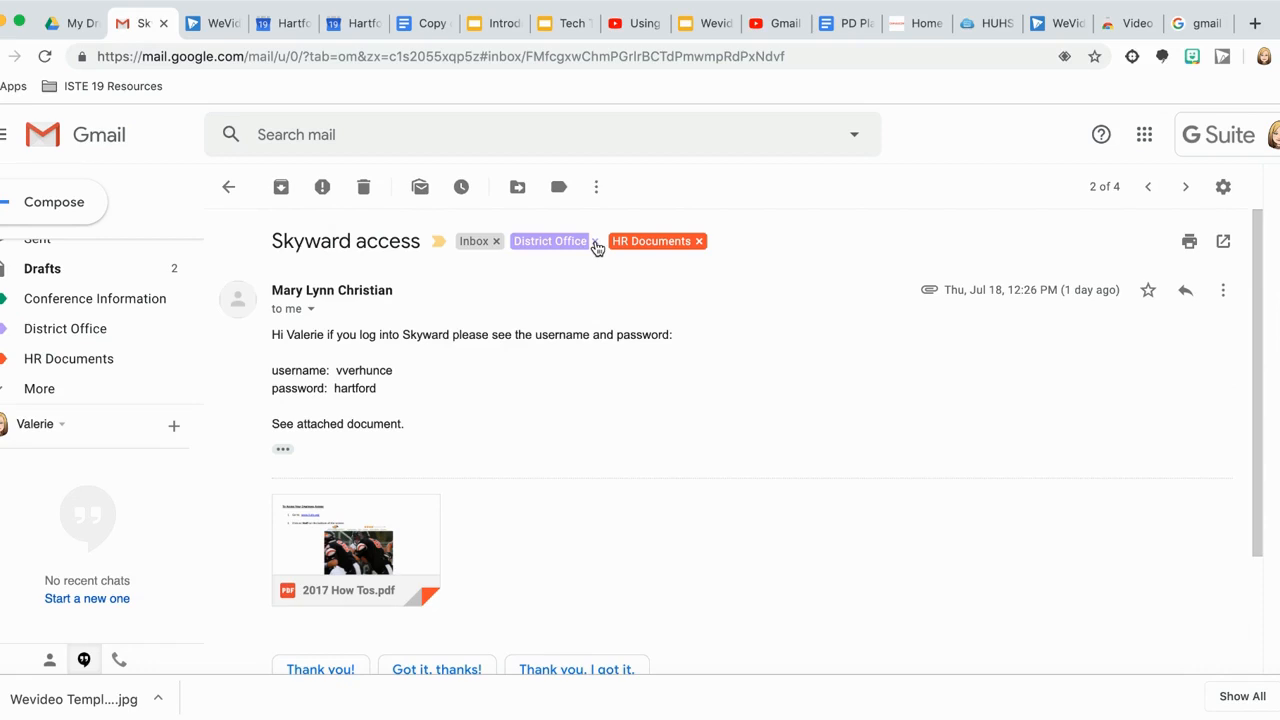
{"action": "left_click", "coordinate": [596, 242]}
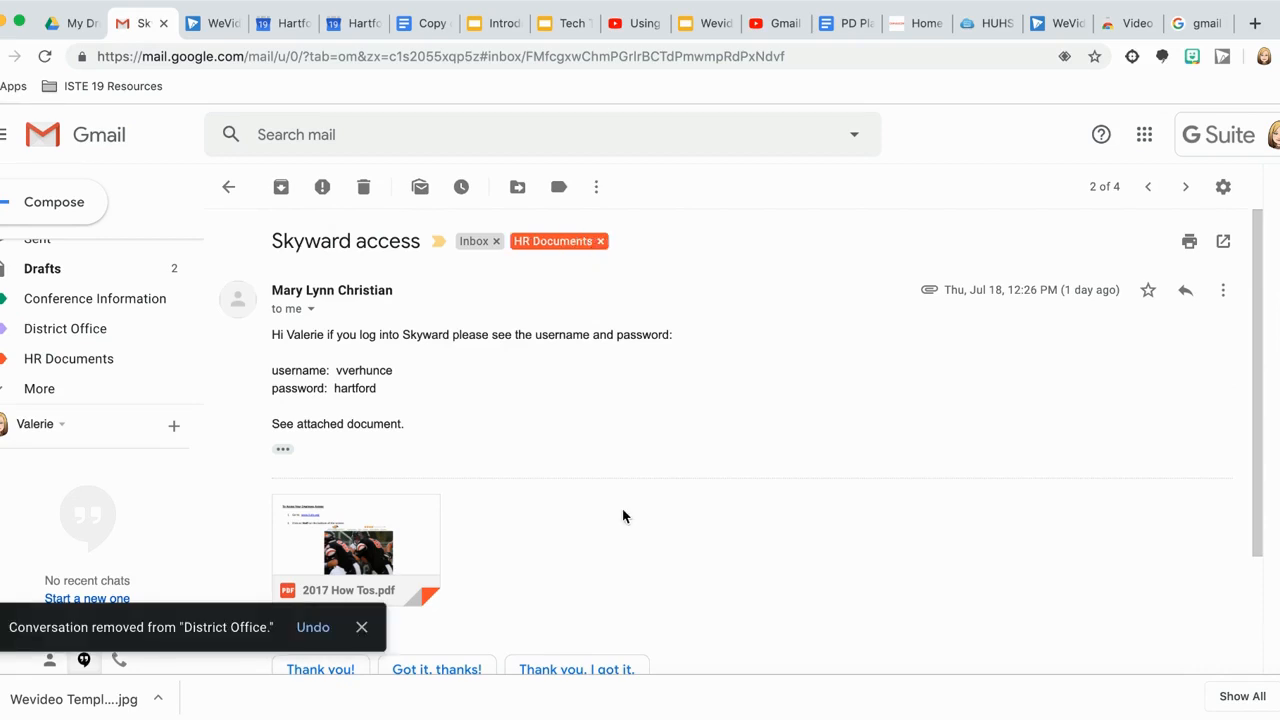
{"action": "scroll", "coordinate": [50, 260], "scroll_direction": "up", "scroll_amount": 3}
{"action": "left_click", "coordinate": [48, 258]}
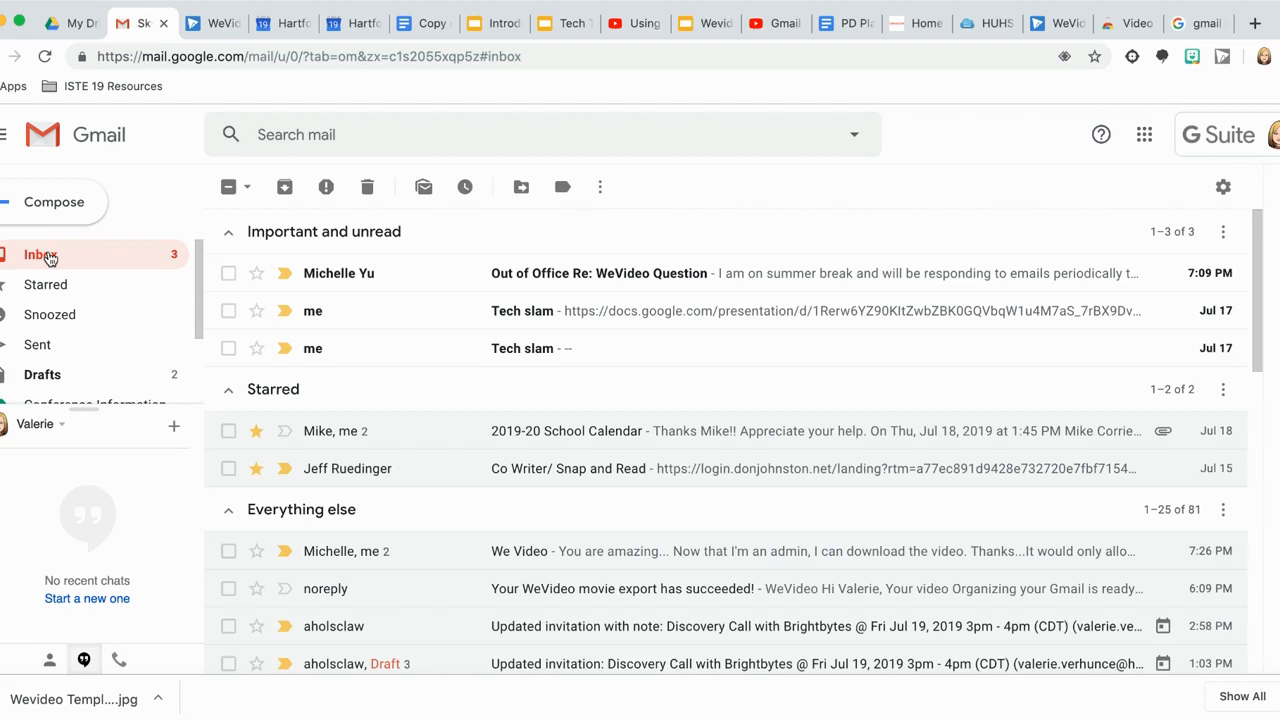
- Start a new message and enter the contact as its recipient
{"action": "left_click", "coordinate": [58, 204]}
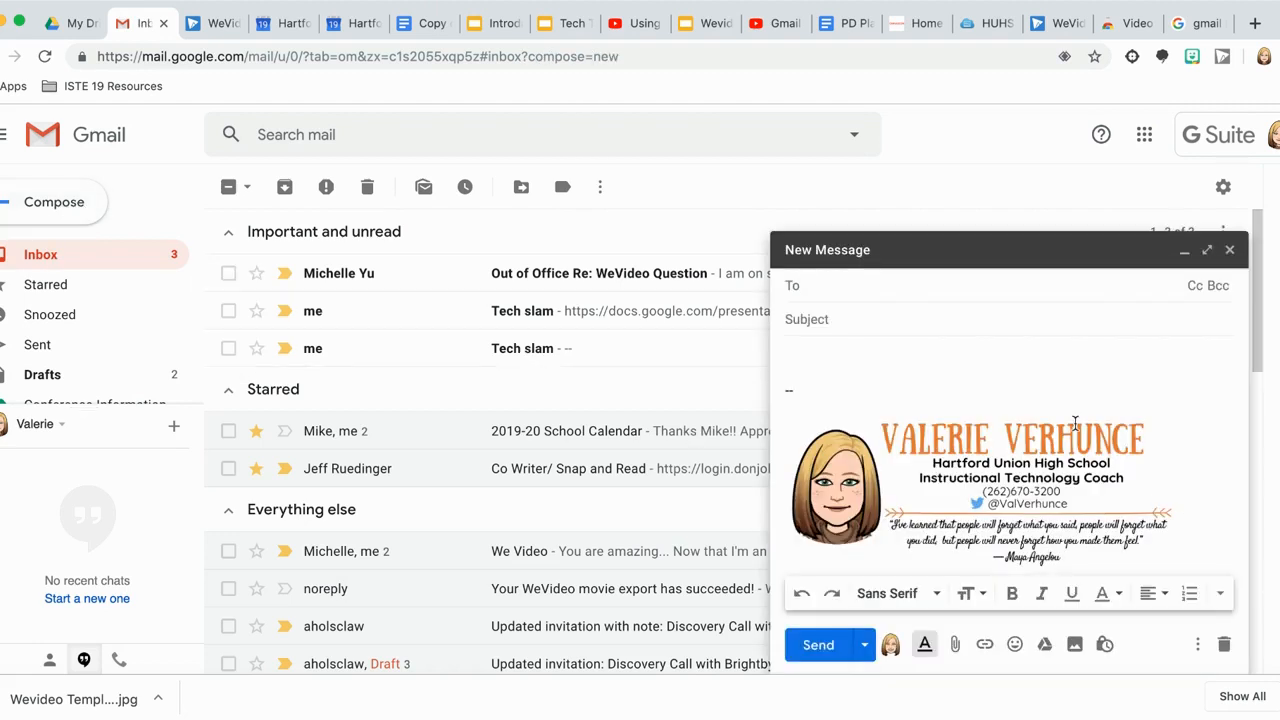
{"action": "type", "text": "Jeff"}
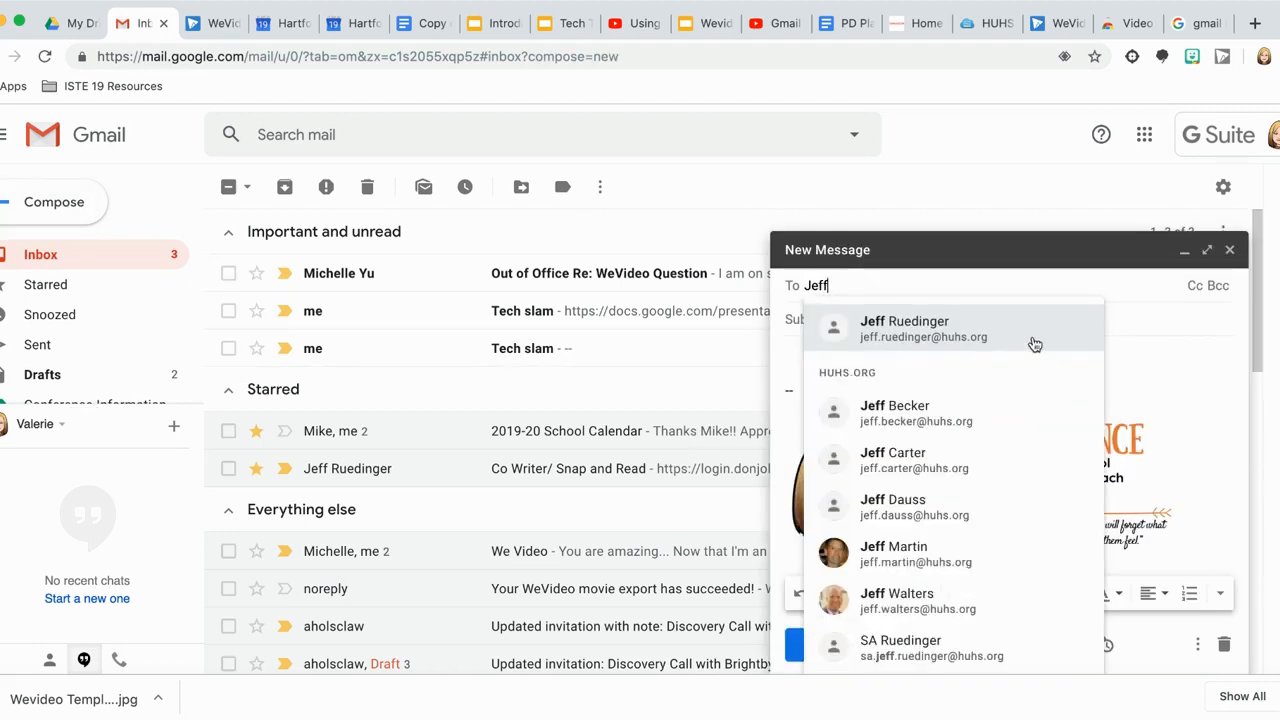
{"action": "left_click", "coordinate": [1000, 336]}
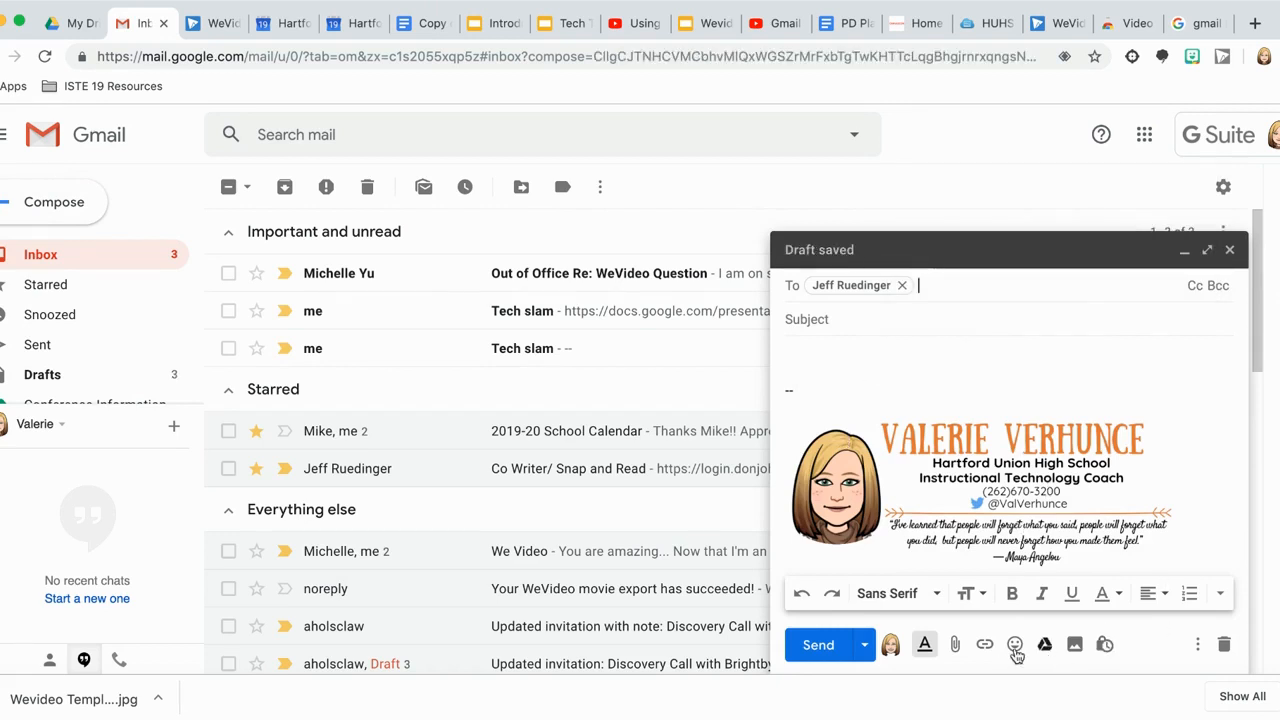
- Assign the District Office label to the new message, and discard the draft
{"action": "left_click", "coordinate": [1198, 647]}
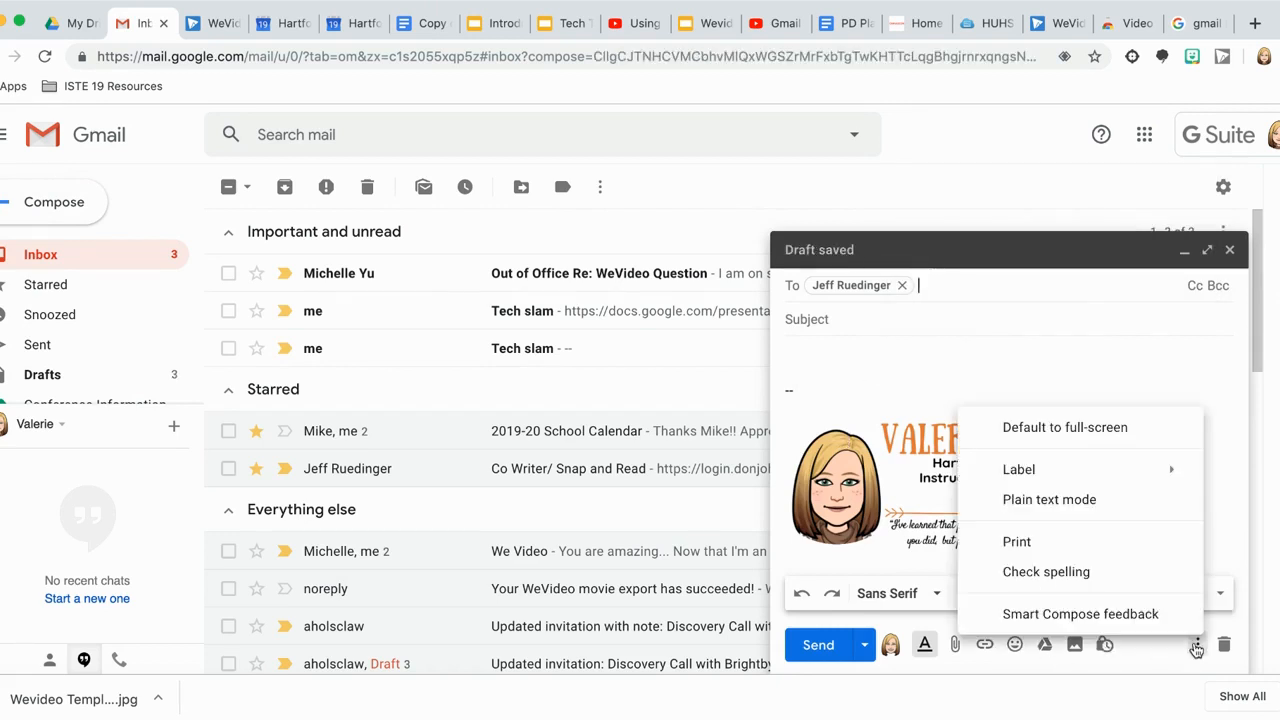
{"action": "mouse_move", "coordinate": [1064, 469]}
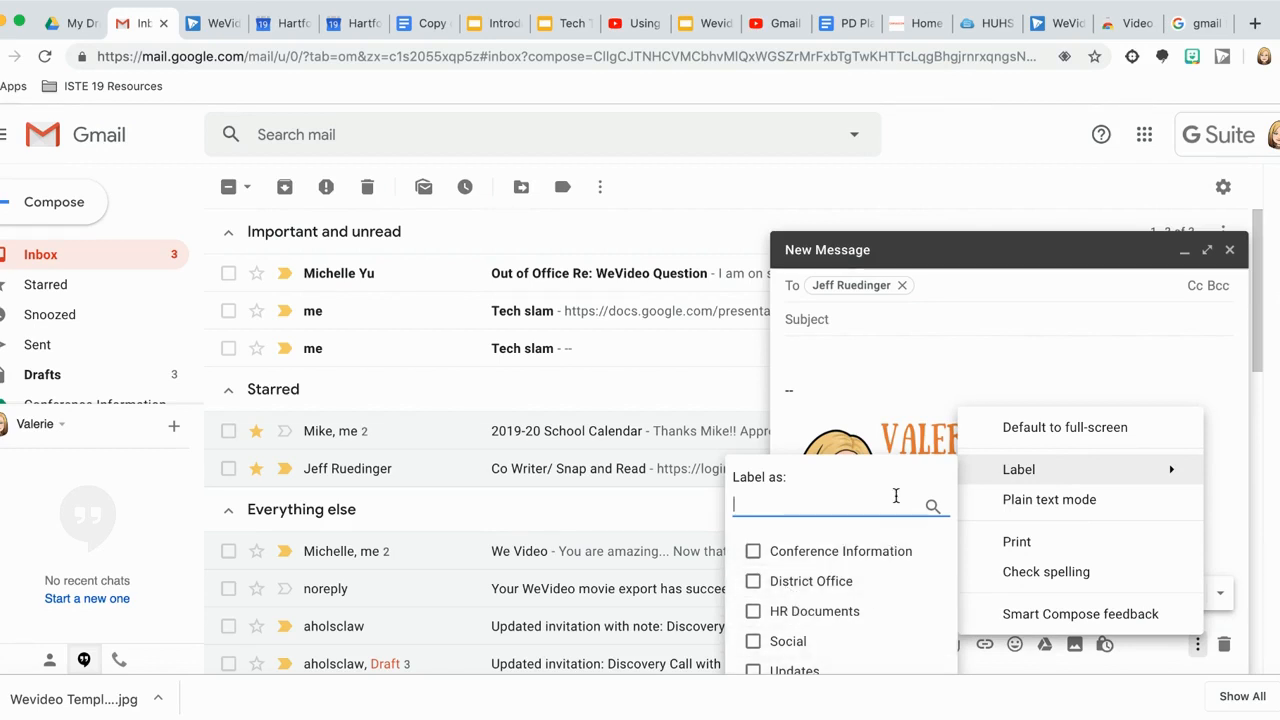
{"action": "left_click", "coordinate": [753, 581]}
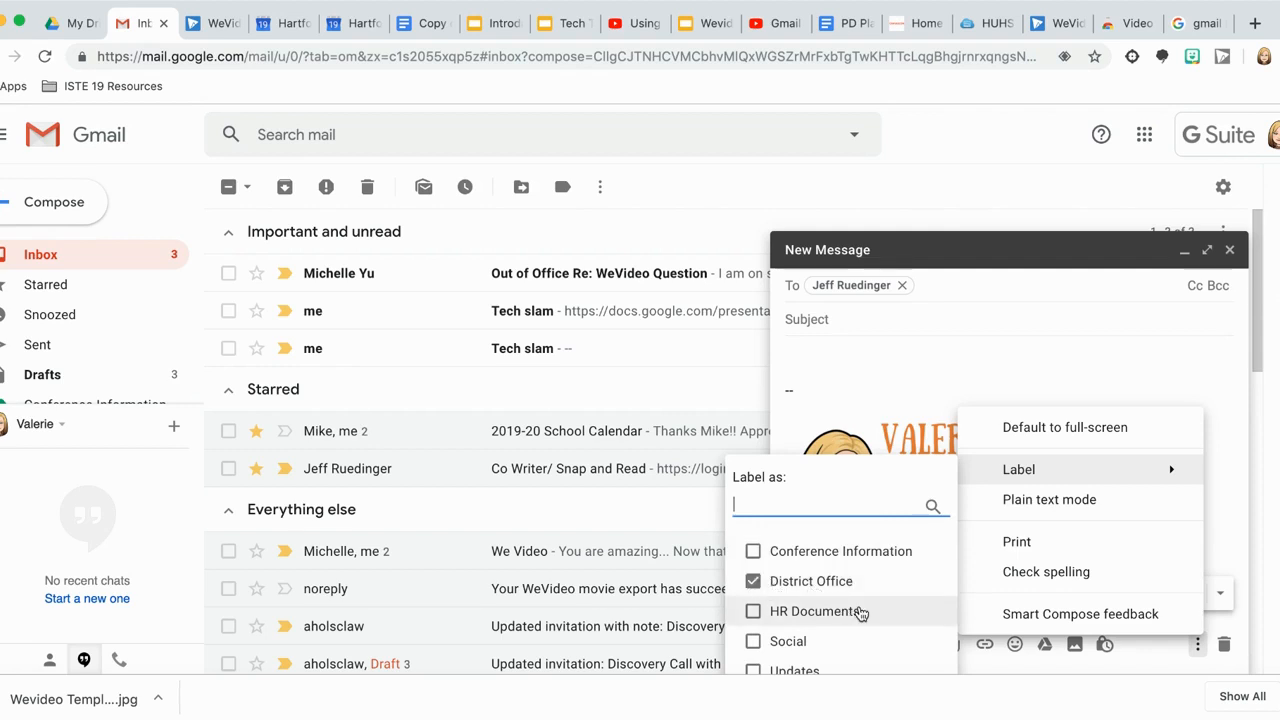
{"action": "left_click", "coordinate": [1111, 374]}
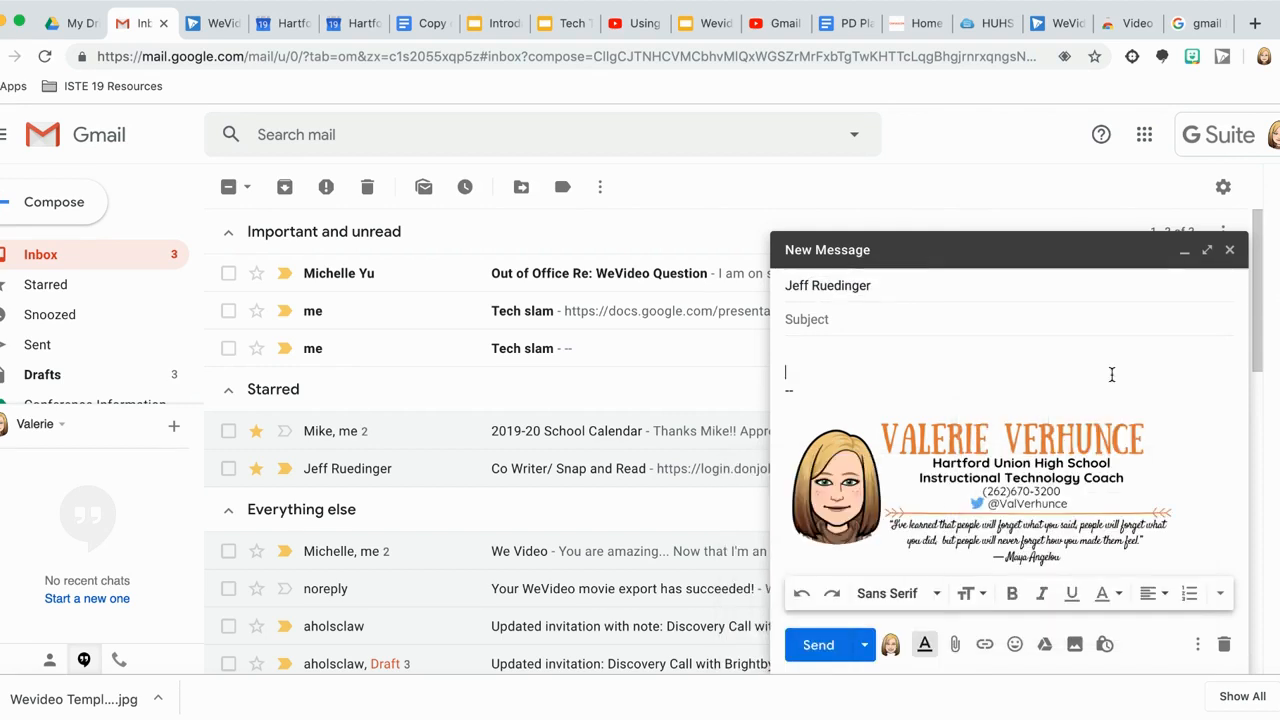
{"action": "left_click", "coordinate": [1223, 644]}
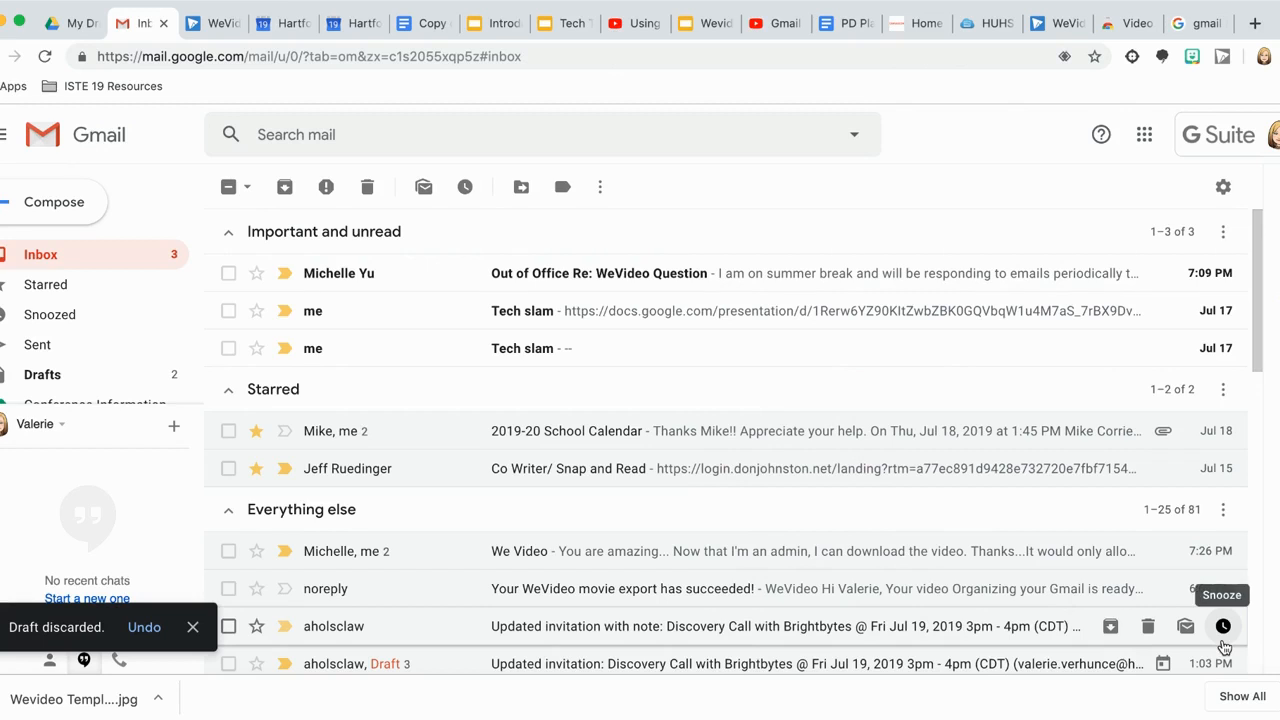